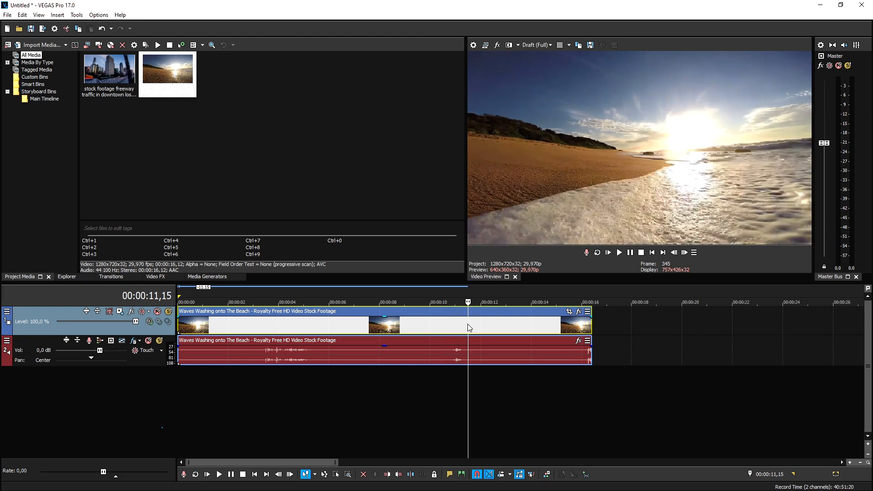
- Place the playhead at 00:00:09,00 on the beach clip and open the Film Looks extension
click(427, 328)
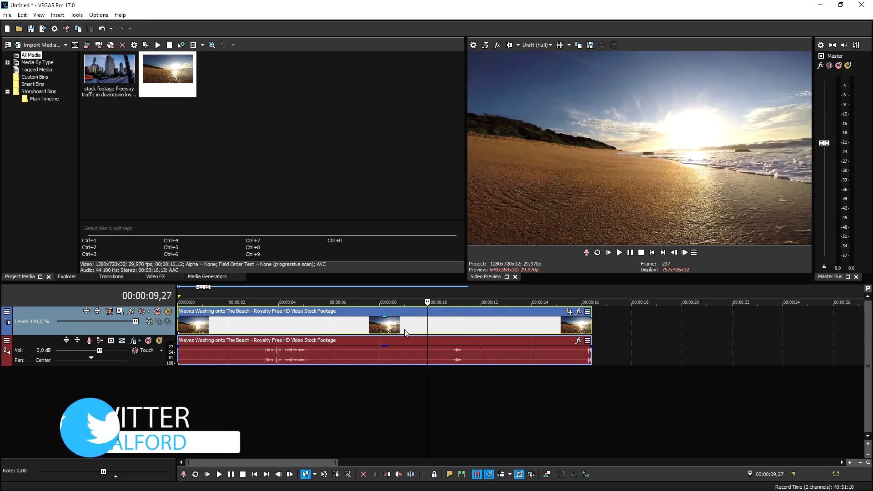
click(405, 329)
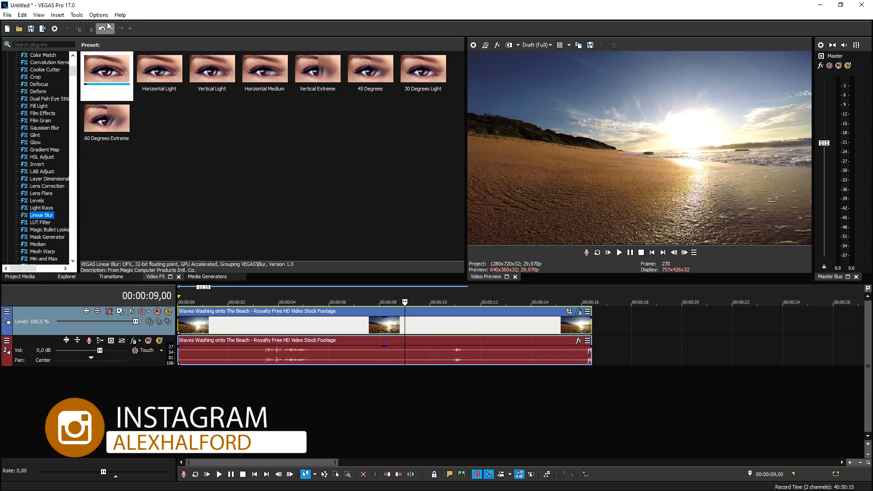
click(45, 14)
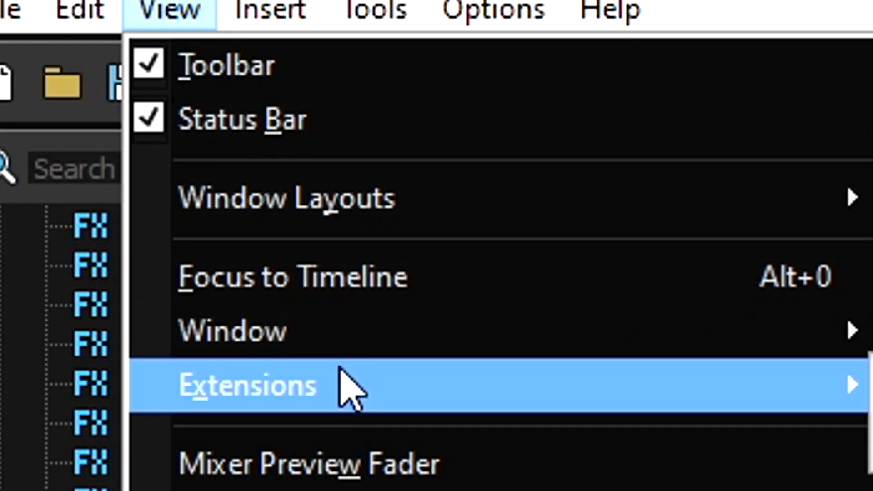
mouse_move(361, 390)
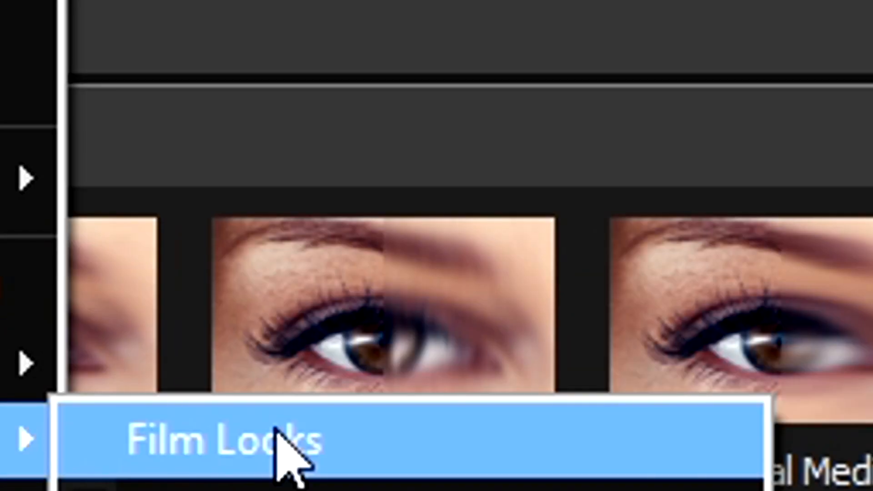
click(314, 460)
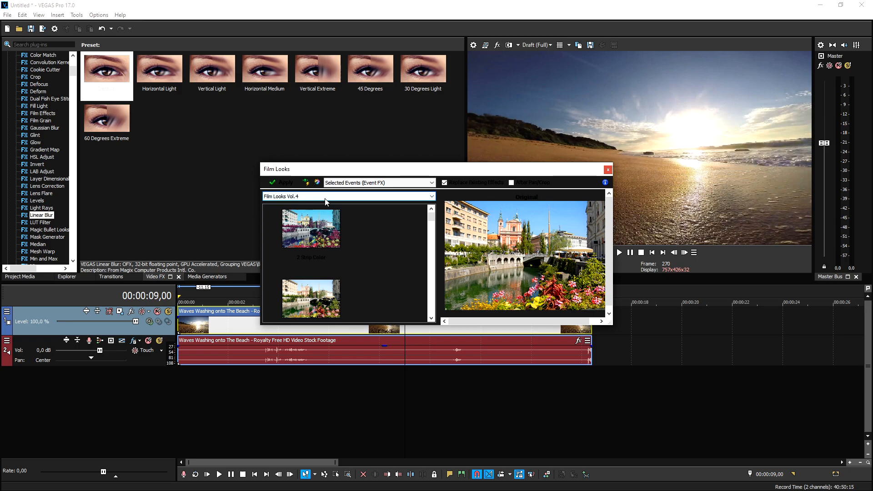
- Switch the preset collection to Film Looks Vol.1 and move the Film Looks window clear of the timeline and video preview
click(326, 202)
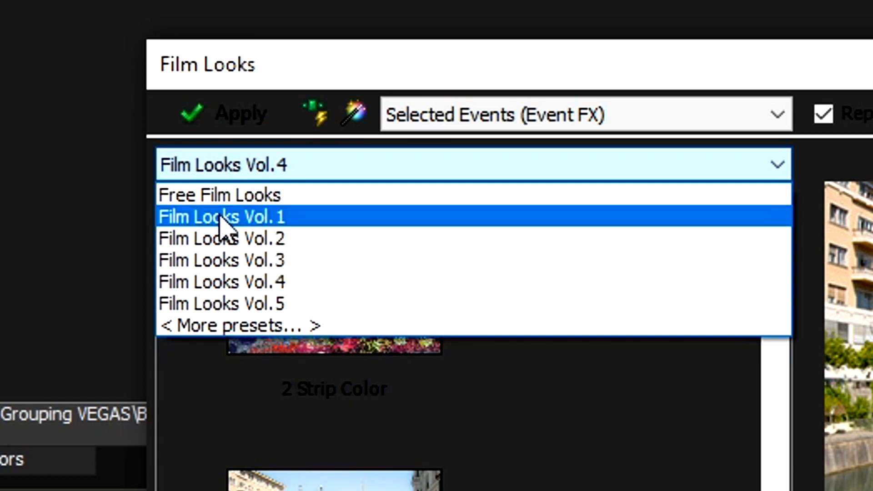
click(249, 218)
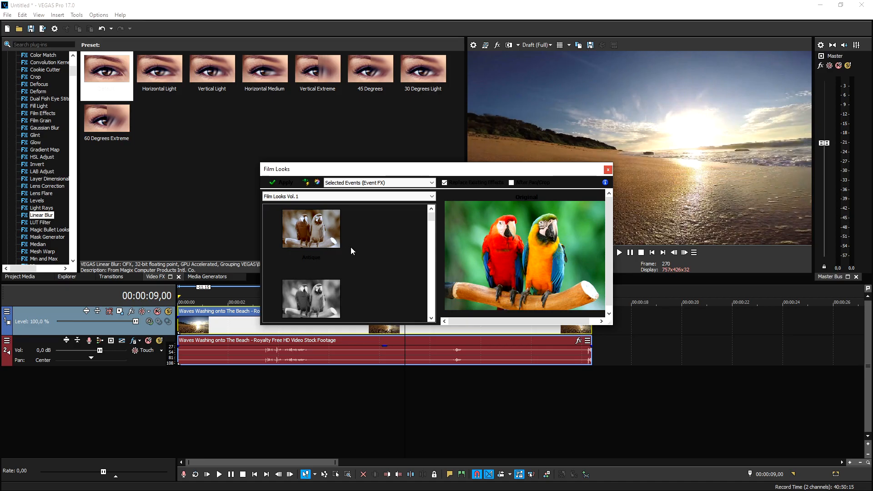
scroll(317, 246, down, 1)
drag(351, 170, 209, 51)
- Try presets from Film Looks Vol.1 on the beach clip, undo each look, and browse on to the end of the collection
click(258, 302)
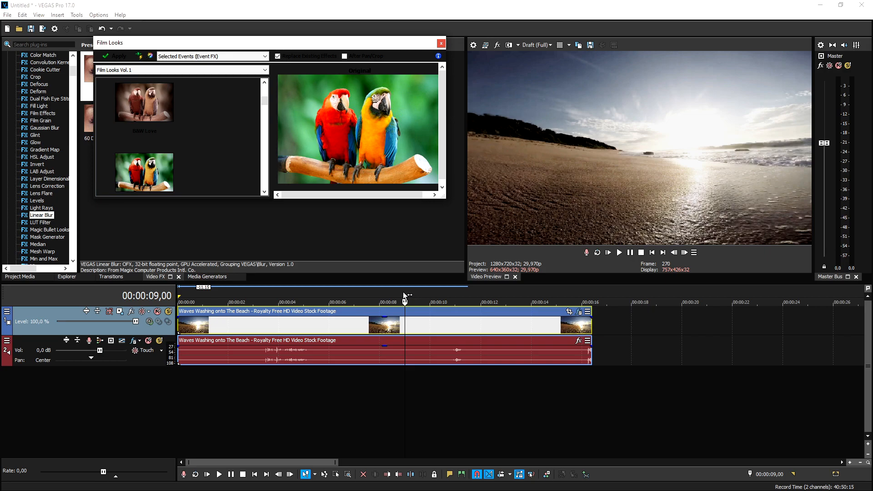
click(403, 291)
scroll(201, 137, down, 2)
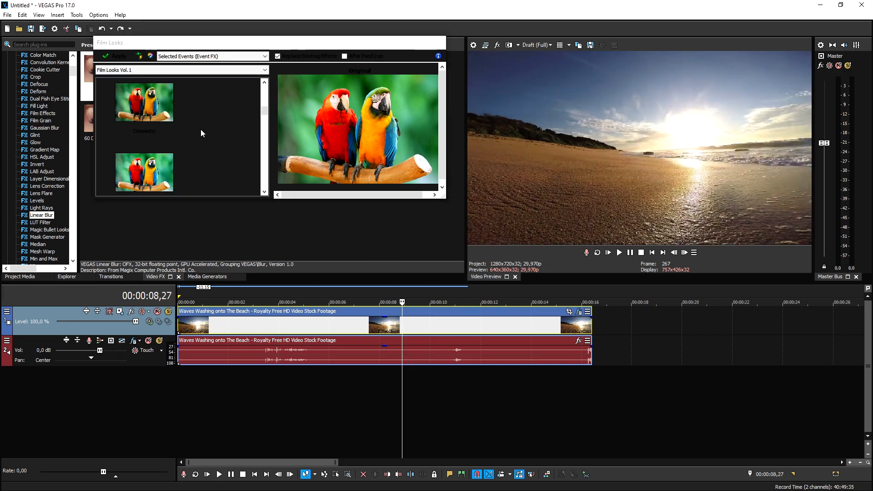
drag(264, 113, 261, 134)
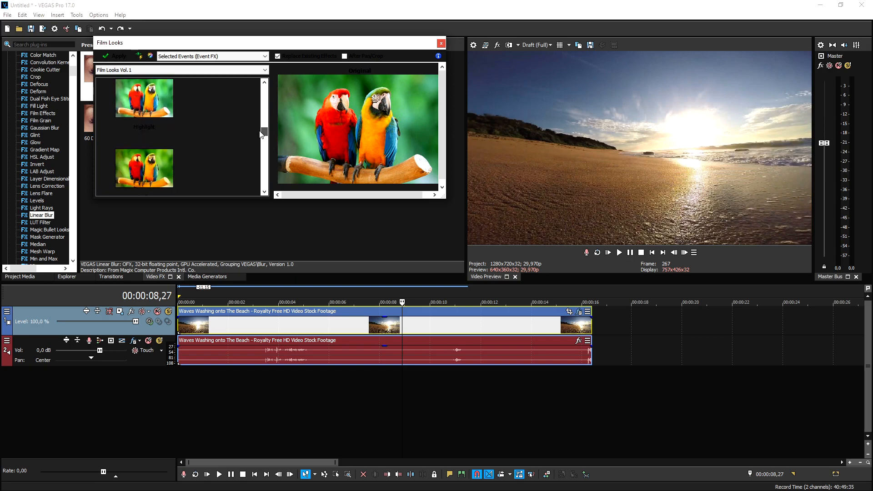
click(152, 100)
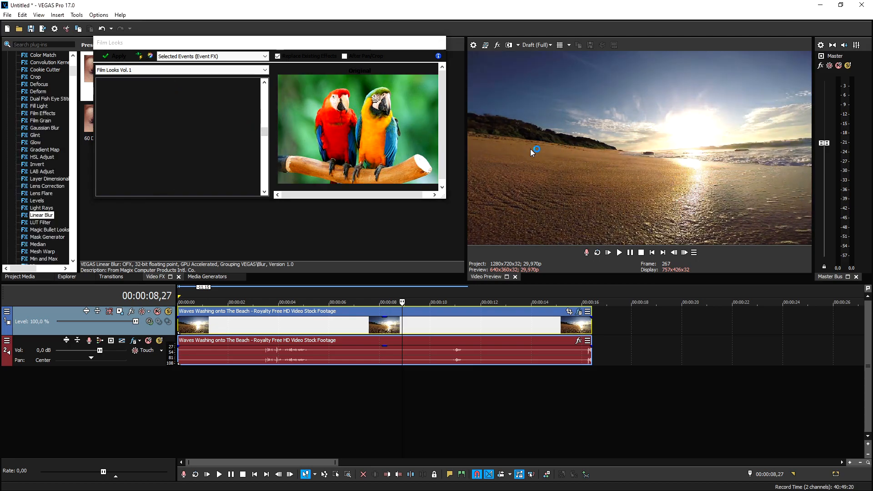
drag(263, 133, 255, 174)
scroll(244, 167, down, 2)
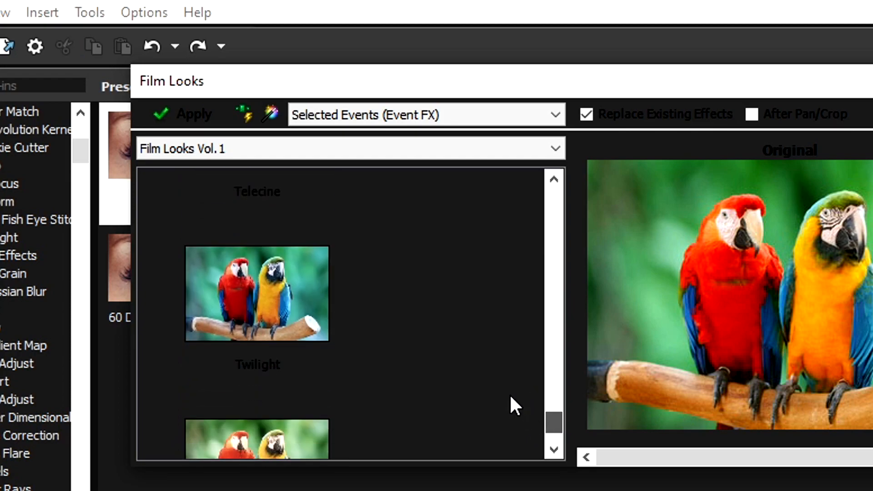
- Switch to Film Looks Vol.2, browse its presets and try several on the beach clip, undoing each look
click(346, 150)
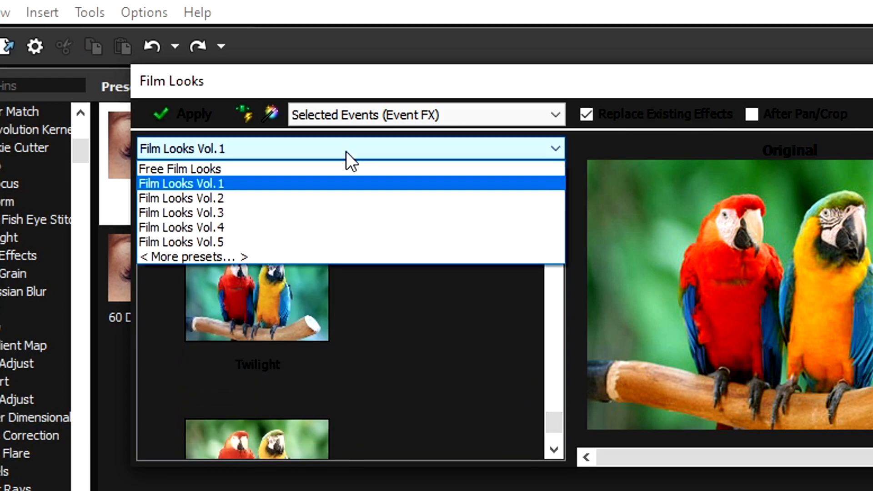
click(346, 198)
scroll(376, 256, down, 1)
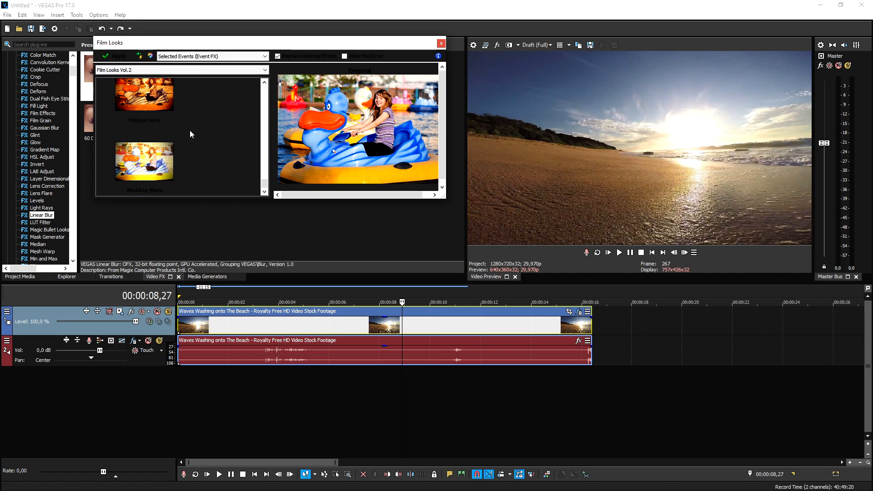
scroll(189, 130, up, 6)
scroll(189, 131, up, 5)
scroll(150, 109, up, 2)
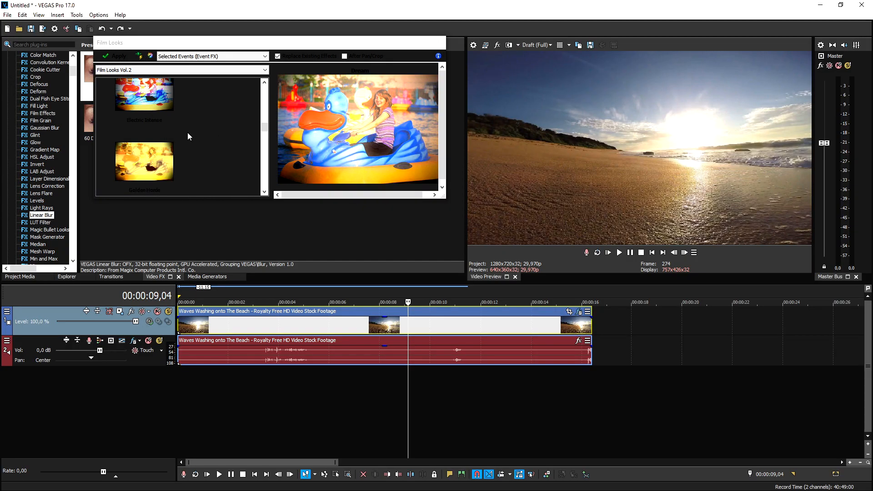
scroll(188, 133, down, 2)
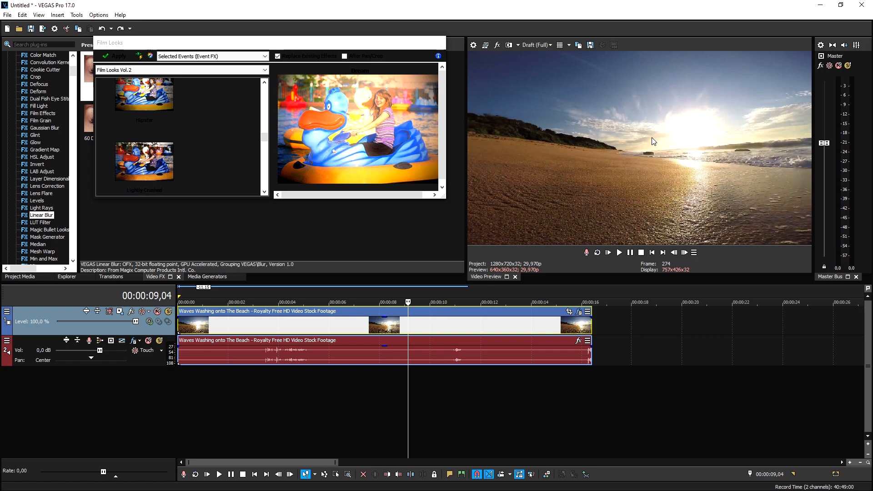
scroll(190, 135, down, 4)
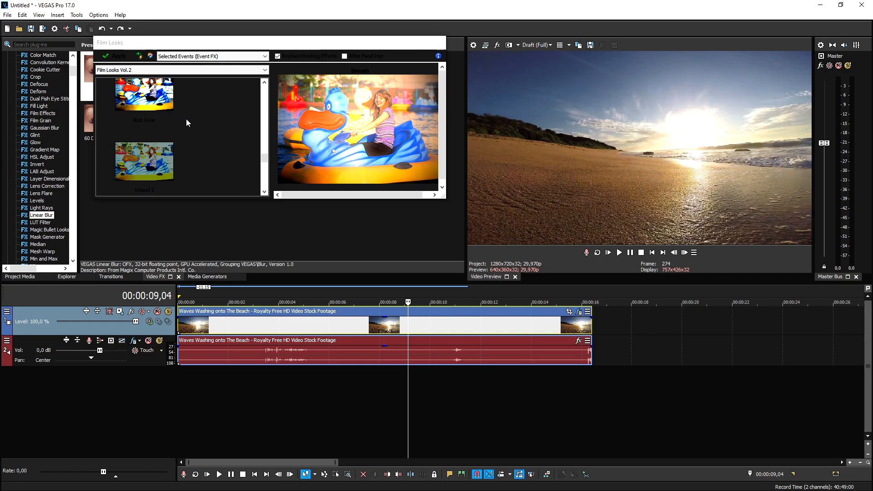
scroll(187, 119, down, 2)
click(153, 98)
- Switch to Film Looks Vol.3, apply the 60 Percent look to the beach clip and undo it
click(196, 70)
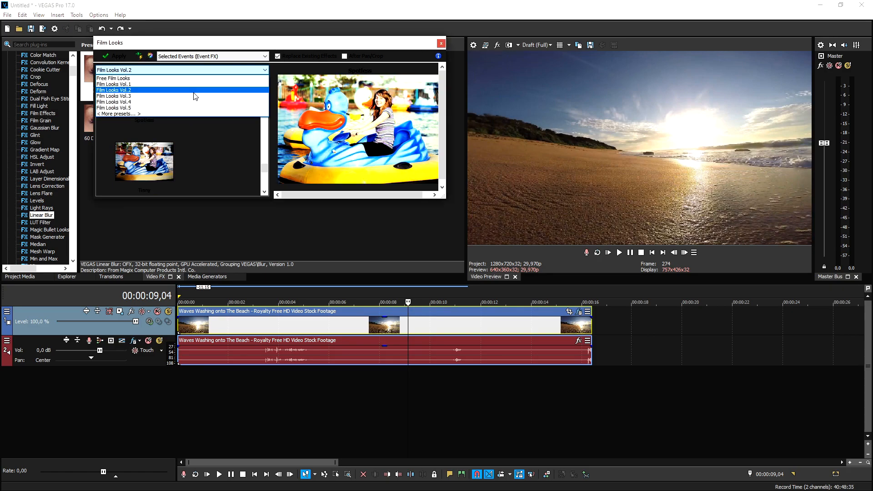
click(192, 96)
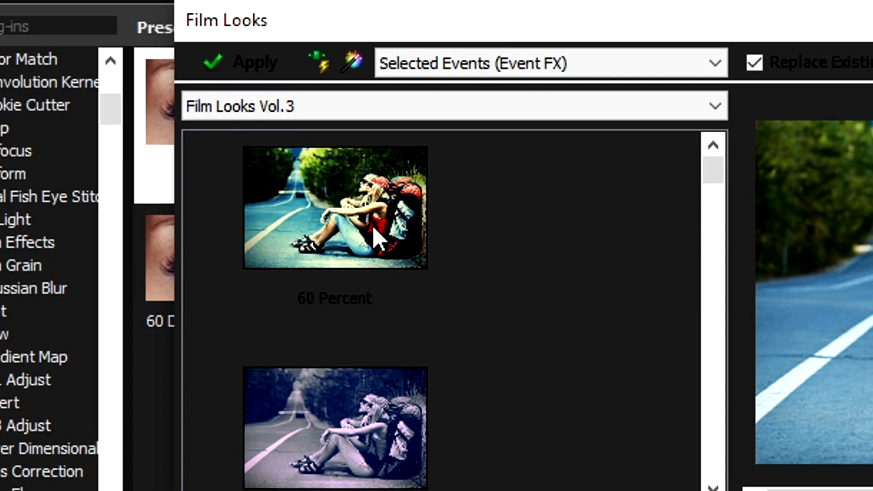
click(380, 241)
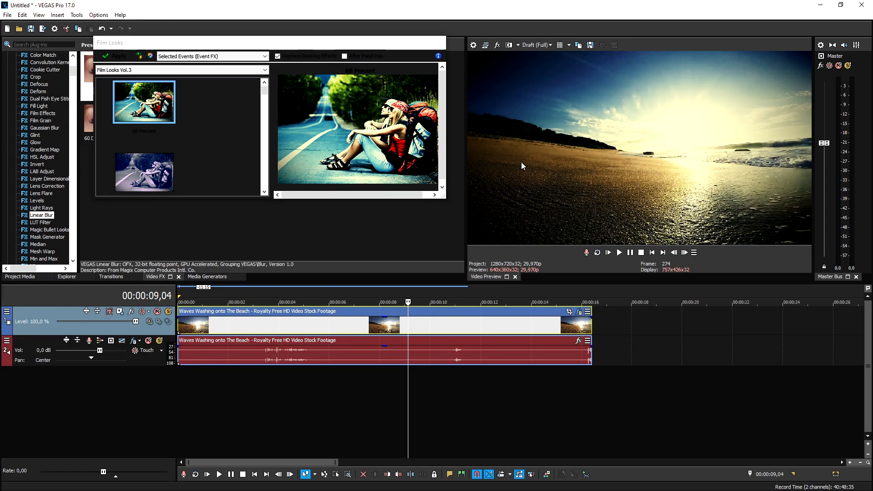
key(ctrl+z)
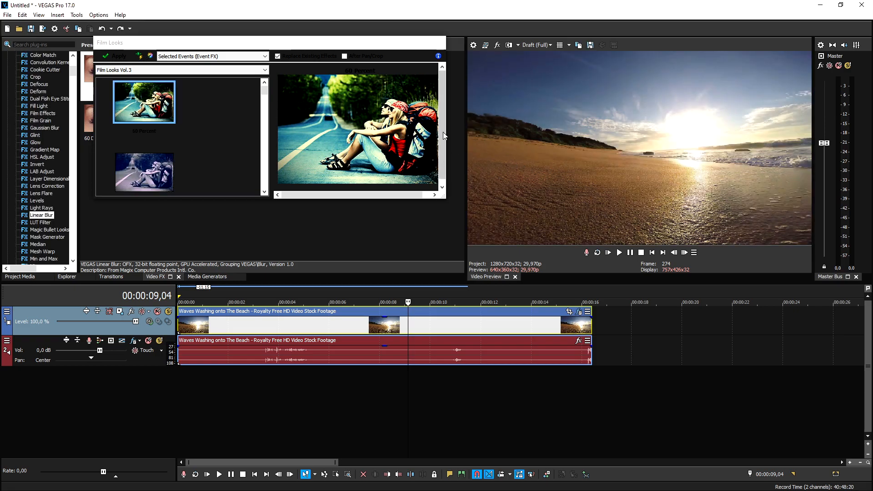
- Try two more Film Looks Vol.3 presets on the beach clip, a saturated blue-green look and a dark high-contrast look, undoing each
scroll(181, 108, down, 1)
click(160, 117)
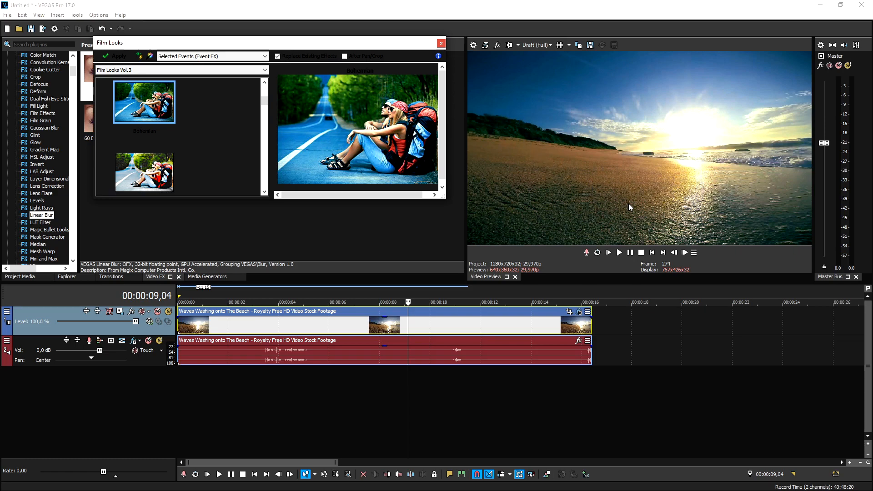
click(578, 148)
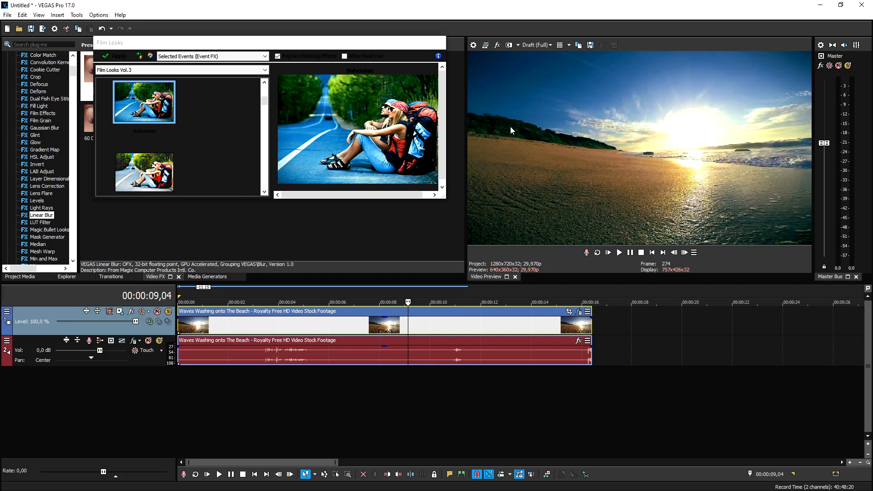
key(ctrl+z)
scroll(200, 130, down, 2)
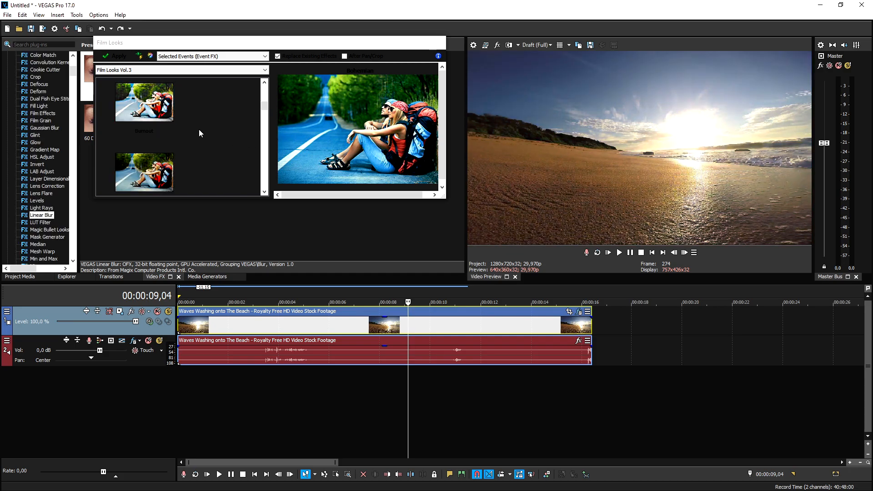
scroll(198, 130, down, 4)
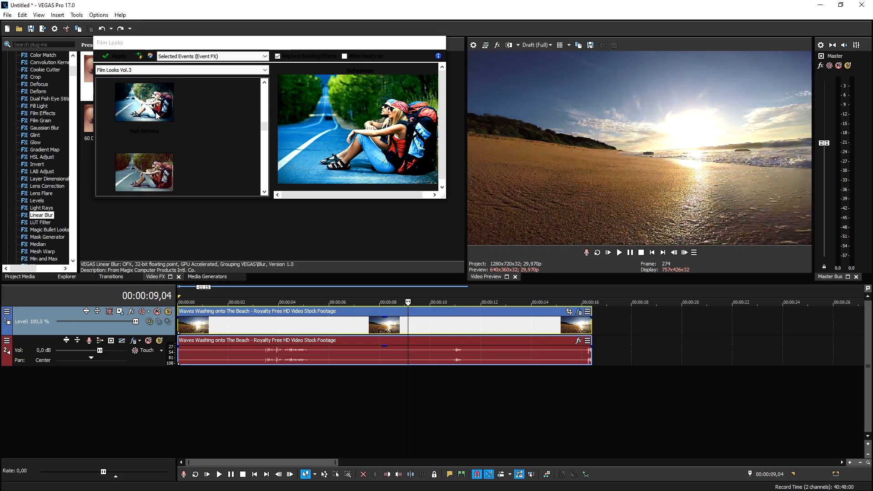
click(148, 104)
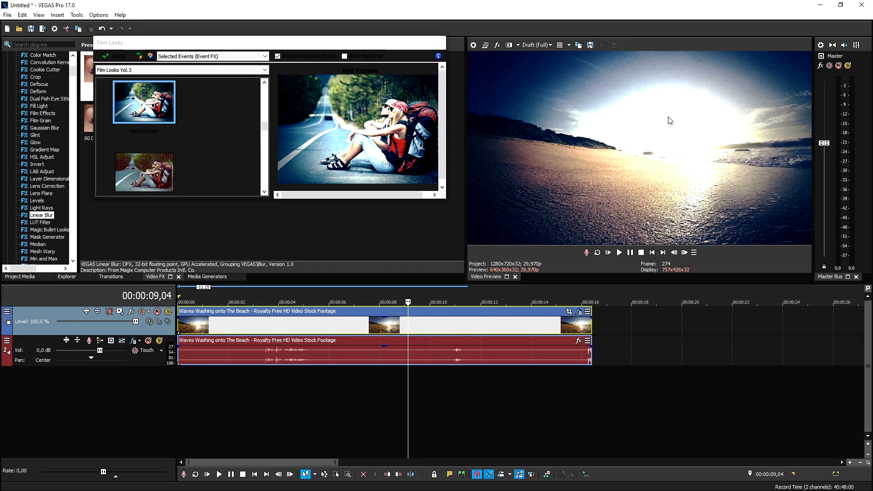
key(ctrl+z)
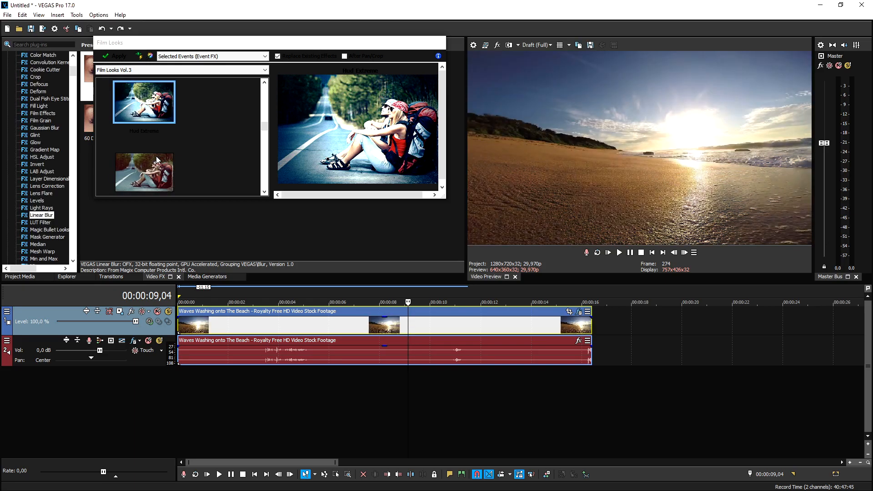
- Switch to Film Looks Vol.4 and try its first two presets, starting with 2 Strip Color, on the beach clip, undoing each
click(150, 70)
click(146, 102)
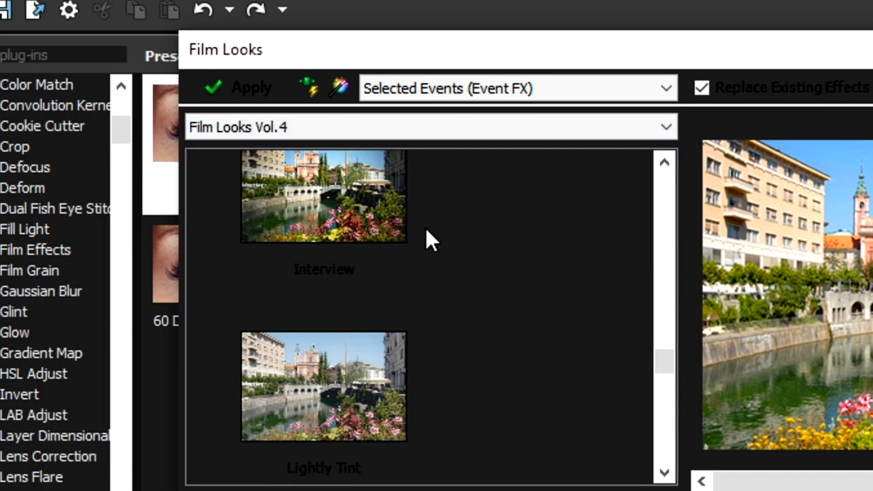
scroll(425, 228, up, 5)
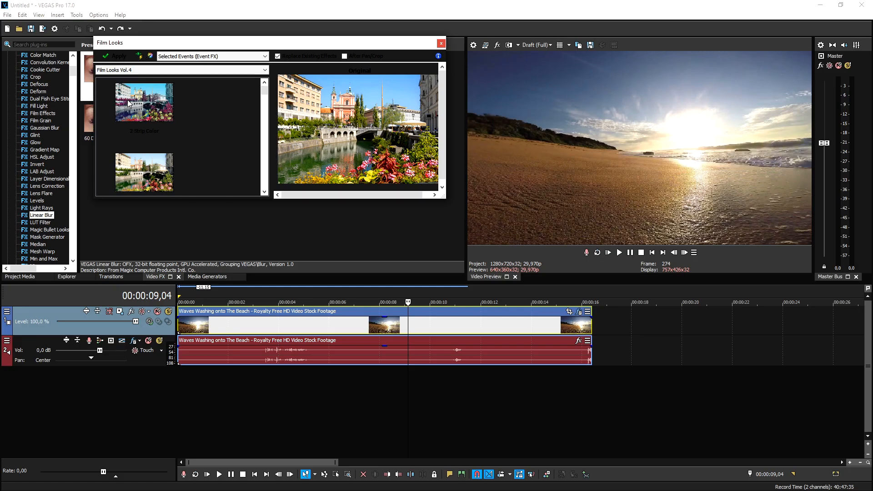
click(276, 210)
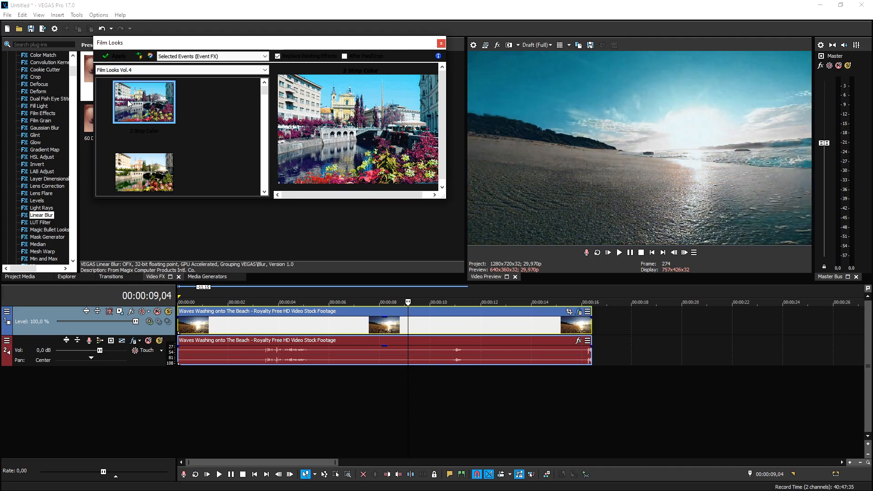
click(545, 117)
click(148, 164)
click(536, 156)
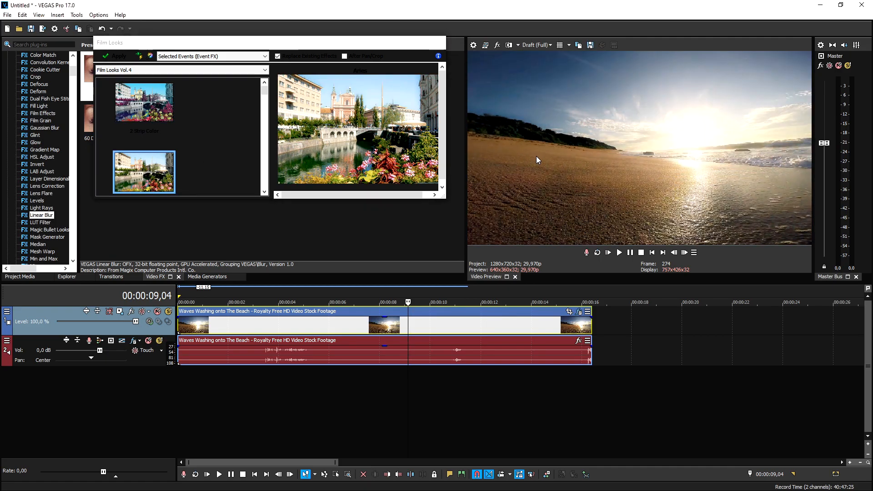
key(ctrl+z)
- Browse further through Film Looks Vol.4, try the Electric Intense 2 look on the beach clip and undo it
scroll(165, 122, down, 1)
scroll(165, 118, up, 1)
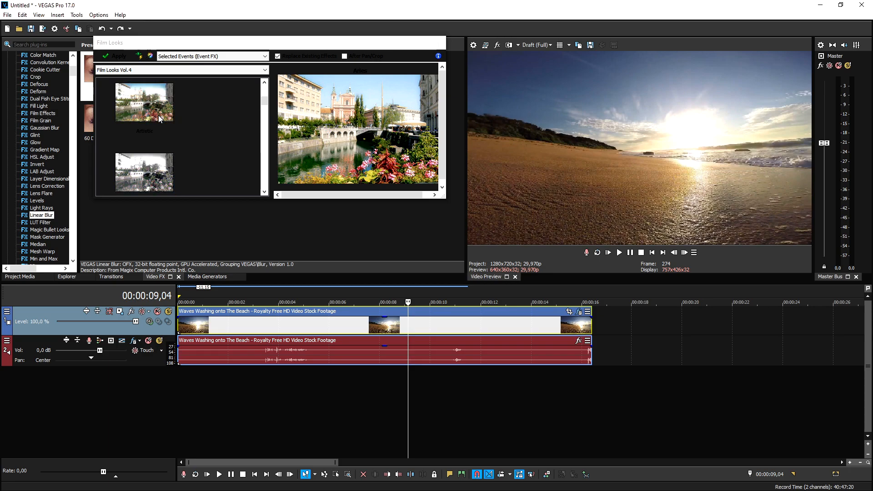
click(159, 116)
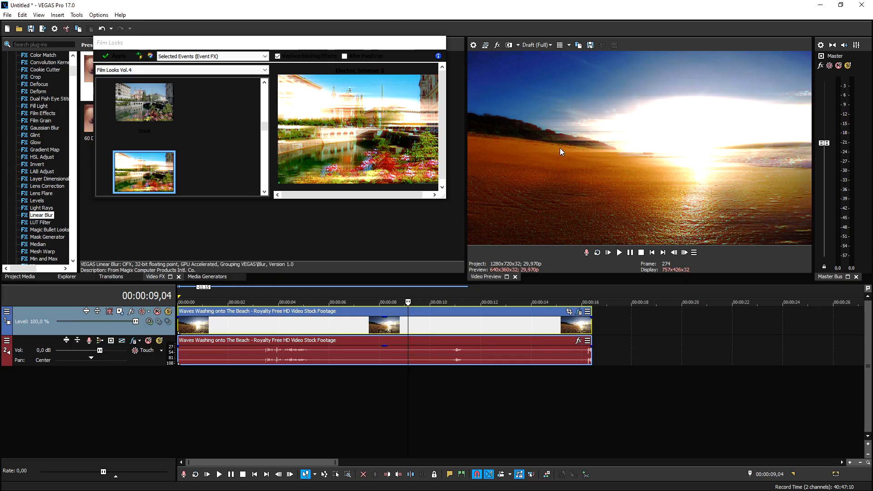
key(ctrl+z)
- Switch the preset collection to Film Looks Vol.5
click(169, 74)
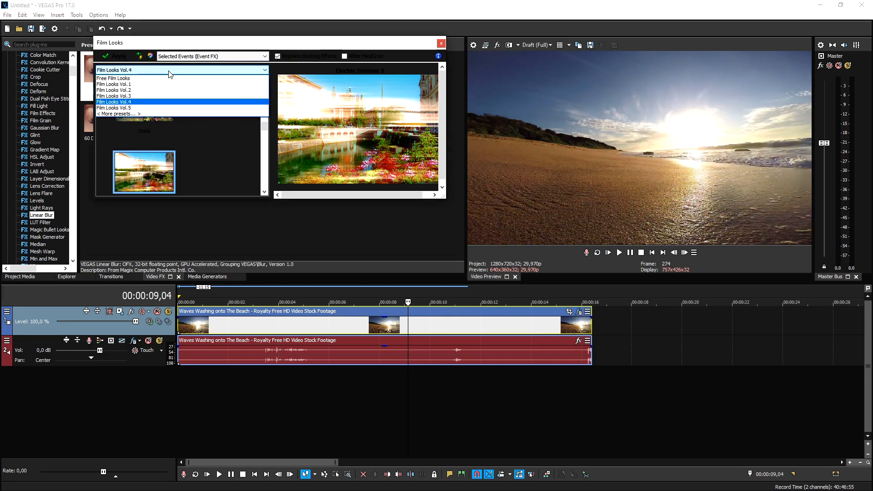
click(167, 108)
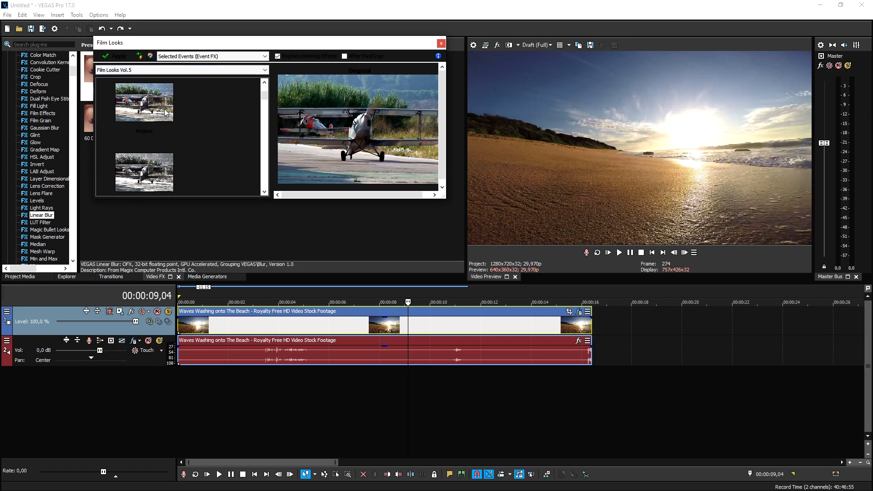
- Try a high-contrast black-and-white look and the Faded Print look from Film Looks Vol.5 on the beach clip, undoing each
click(154, 103)
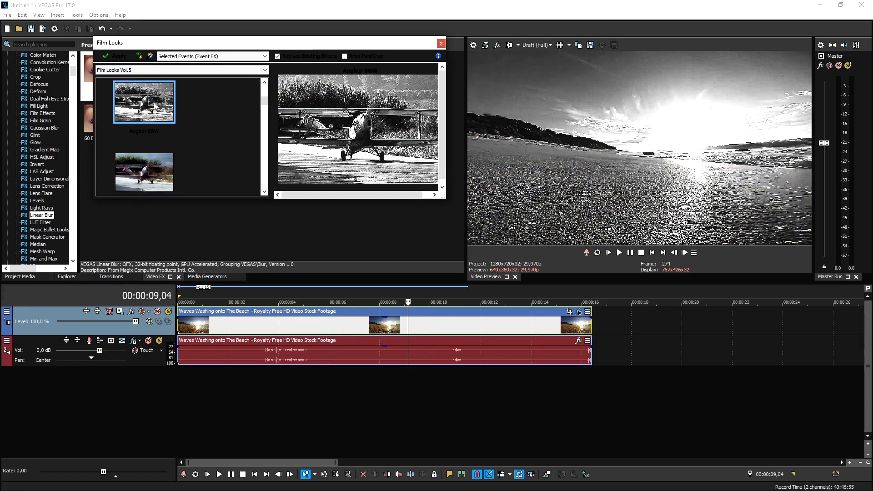
click(617, 103)
key(ctrl+z)
scroll(129, 142, down, 1)
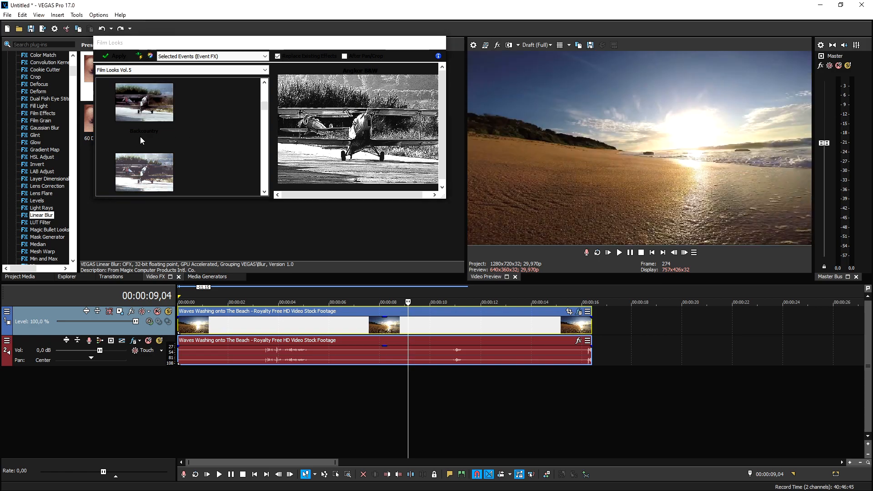
scroll(143, 144, down, 1)
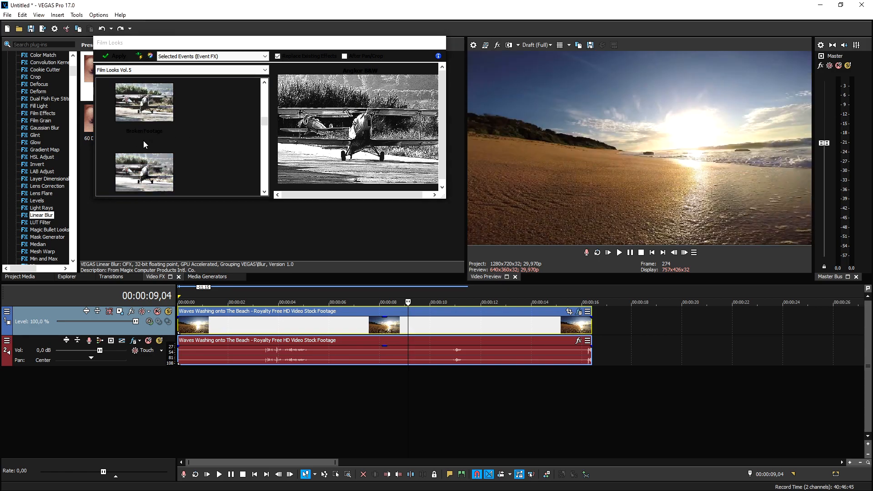
click(147, 110)
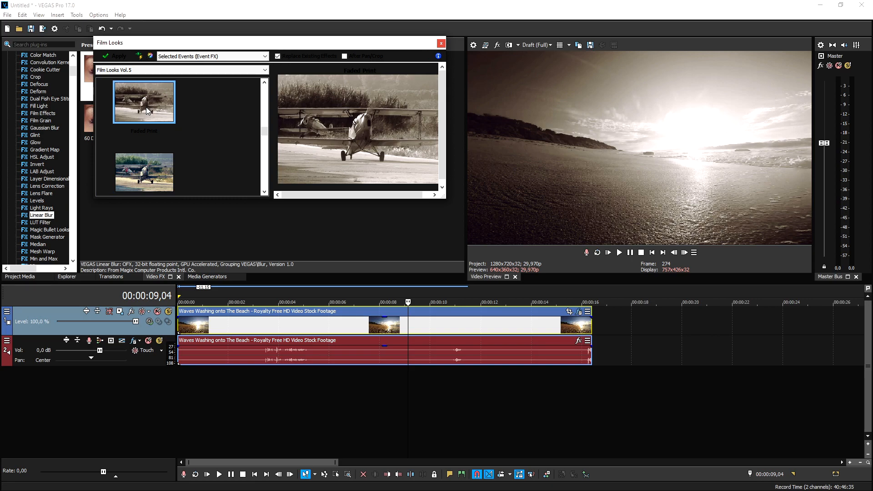
click(648, 167)
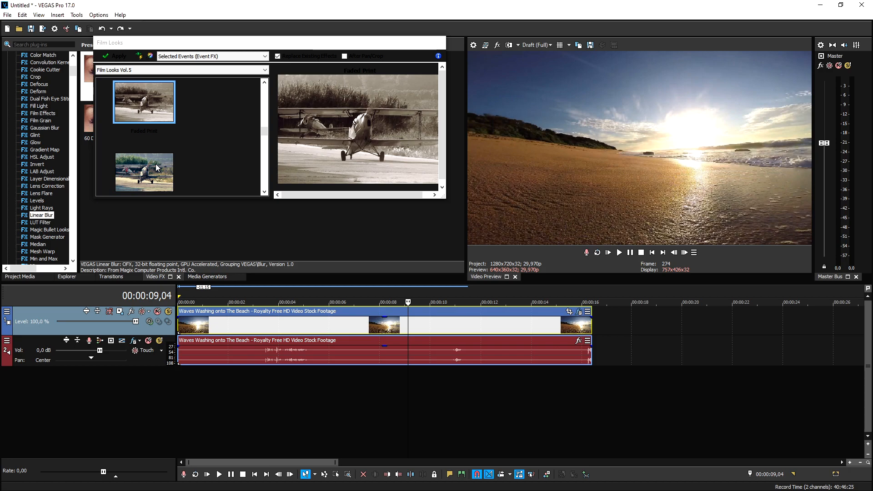
- Try more Film Looks Vol.5 presets on the beach clip, including Film Emulation and S-Curve, undoing each
click(155, 164)
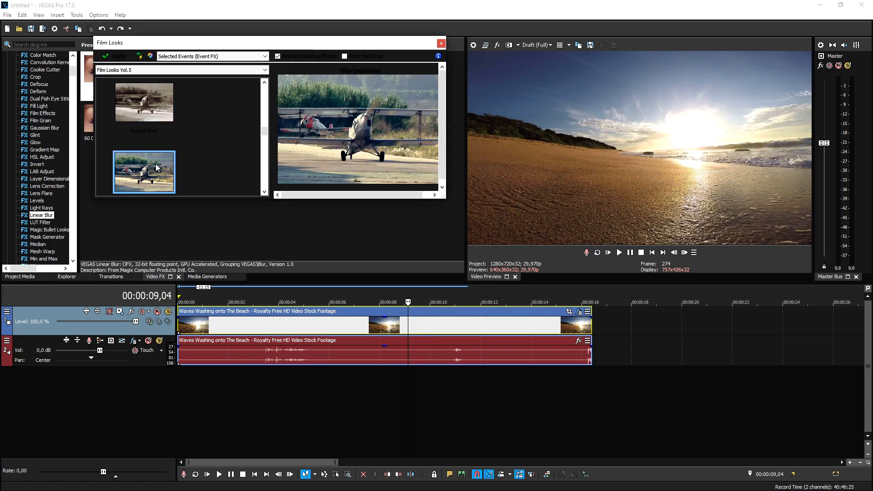
click(573, 126)
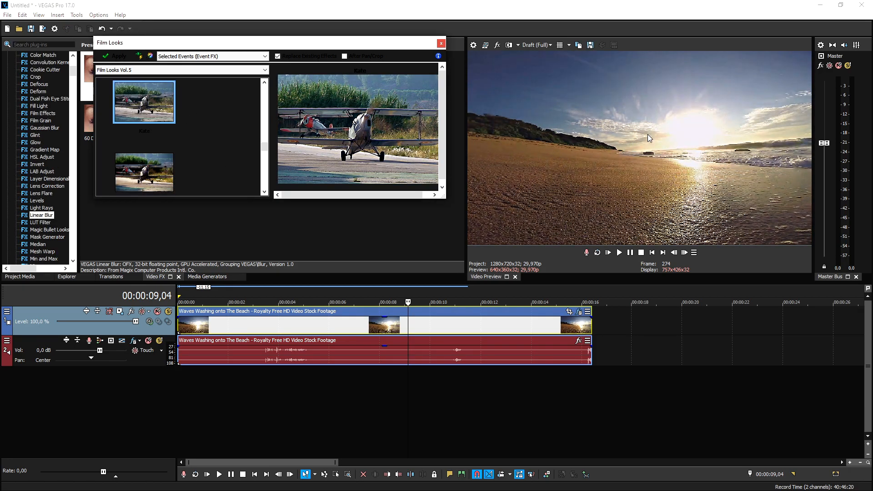
click(633, 146)
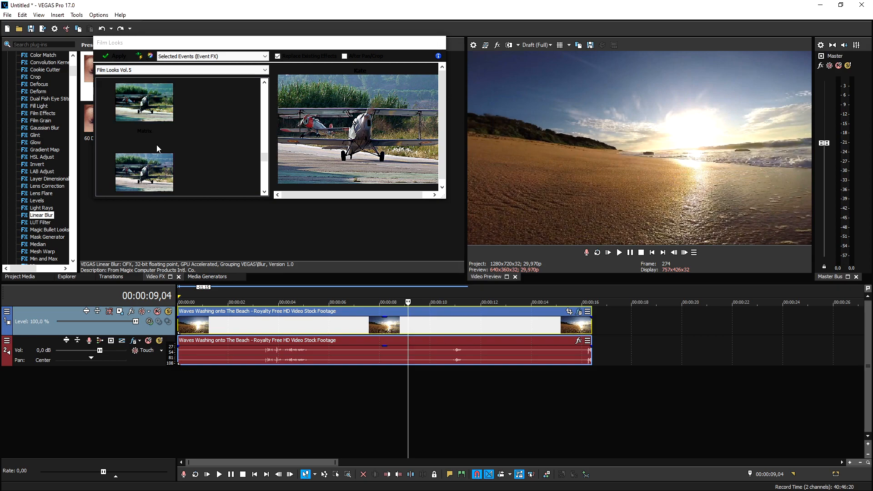
click(155, 118)
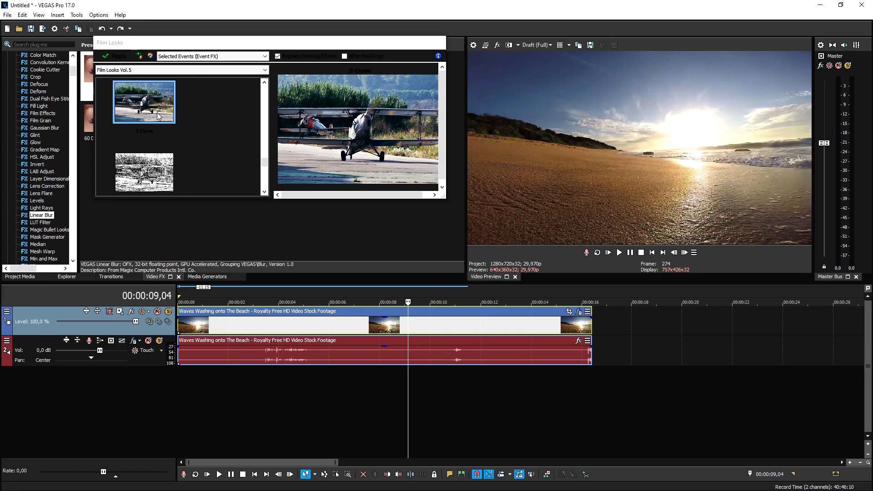
- Return to Film Looks Vol.3, apply a saturated blue-green look to the beach clip and close the Film Looks window
scroll(168, 122, down, 2)
scroll(161, 119, up, 2)
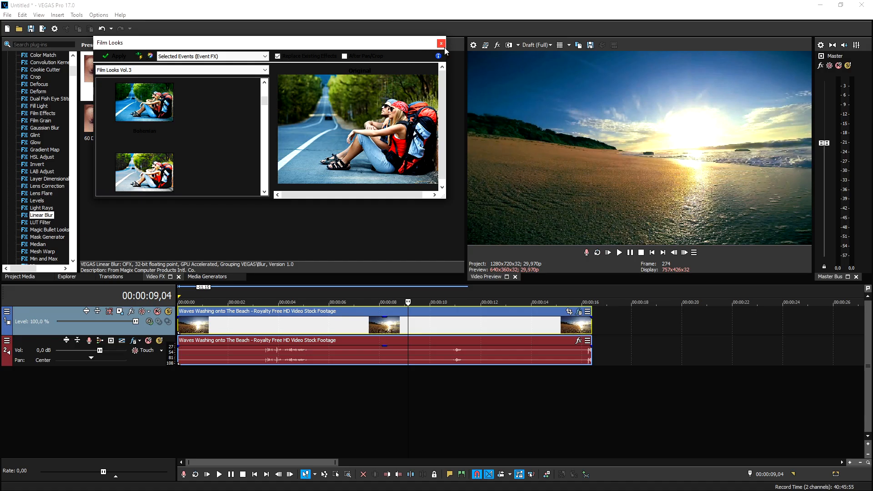
click(441, 43)
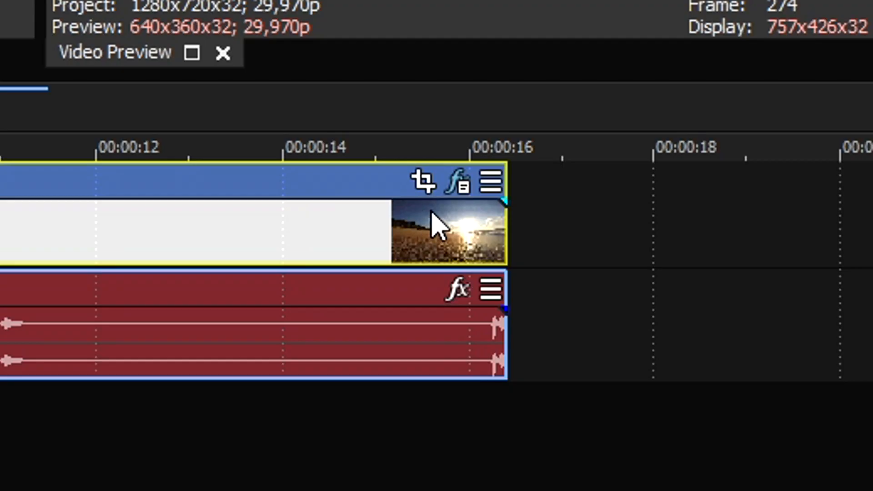
- Open the beach clip's Pan/Crop and effect chain window and move it below the video preview
click(419, 180)
drag(584, 119, 872, 119)
drag(216, 81, 691, 376)
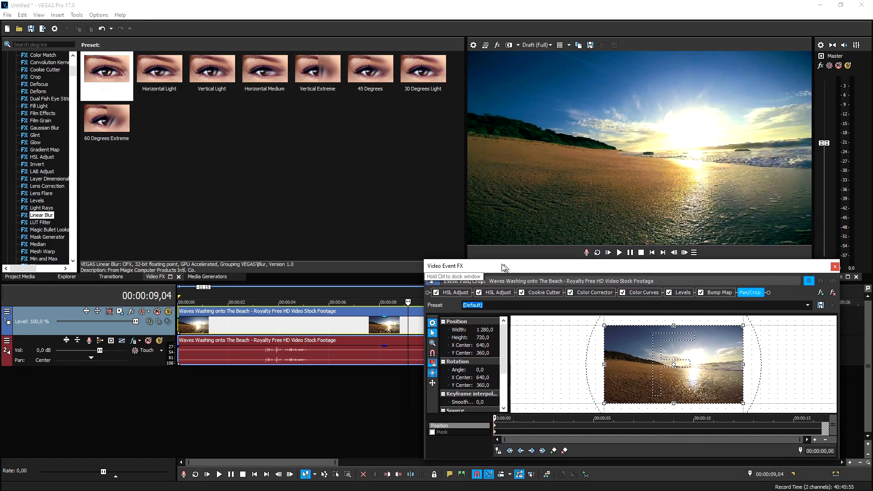
drag(504, 268, 498, 267)
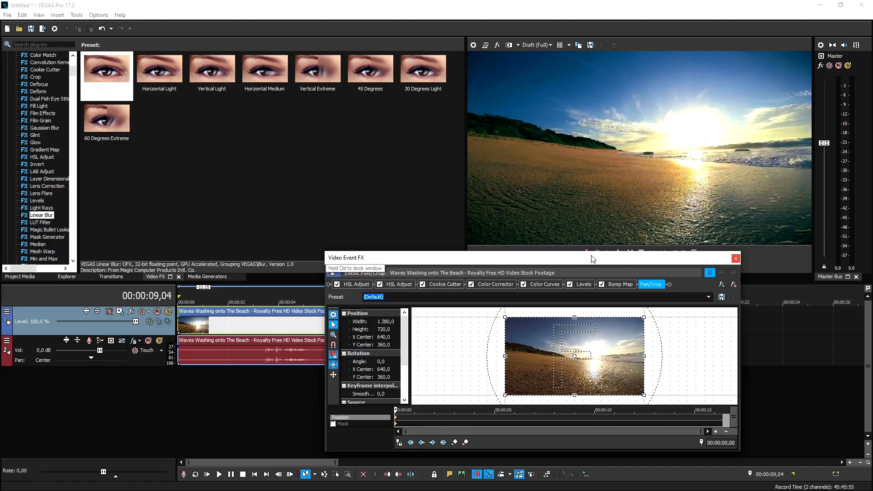
click(631, 256)
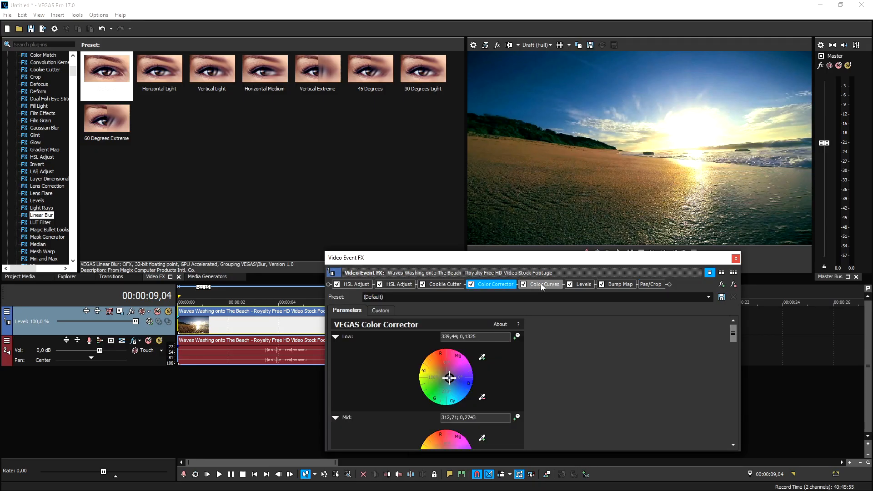
- Look through the chain's color effects and set the saturation of the second HSL Adjust to 0.707
click(543, 283)
click(583, 285)
click(485, 283)
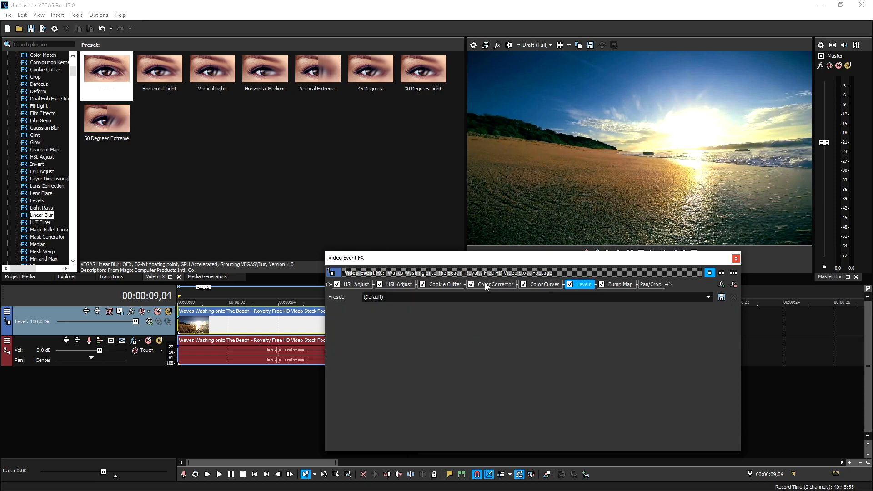
click(439, 284)
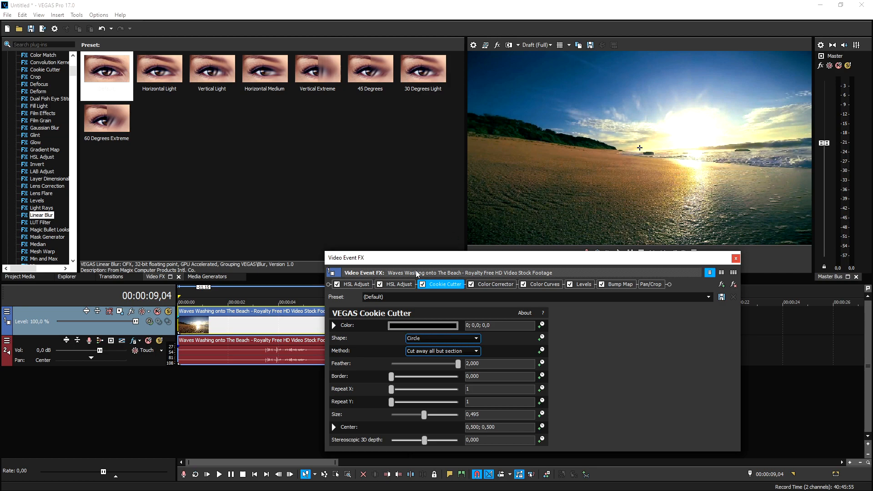
click(395, 285)
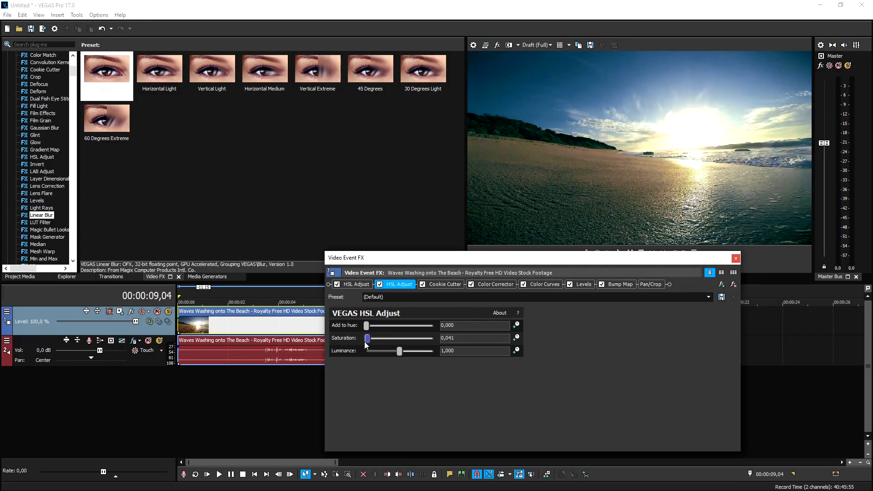
mouse_move(389, 342)
mouse_down()
mouse_move(367, 340)
mouse_move(406, 343)
mouse_move(381, 345)
mouse_move(390, 345)
mouse_up()
- Set the spotlight intensity of the Bump Map effect in the clip's chain to 0.163
click(443, 284)
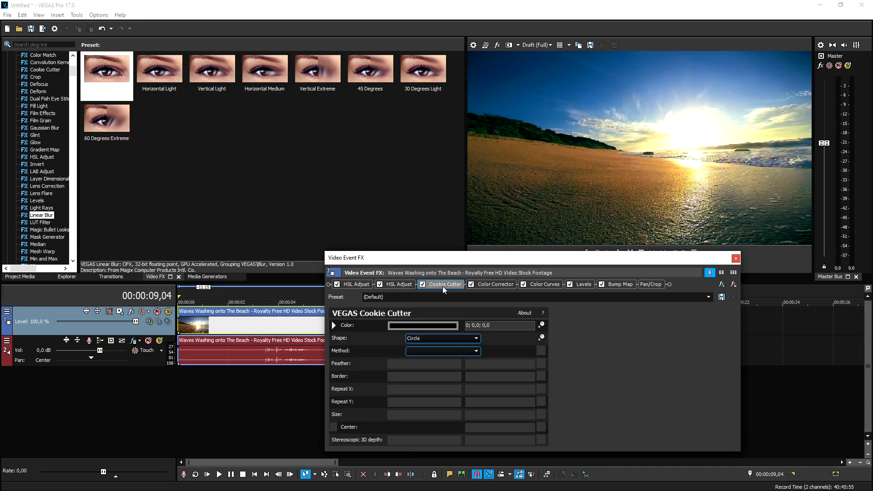
click(583, 286)
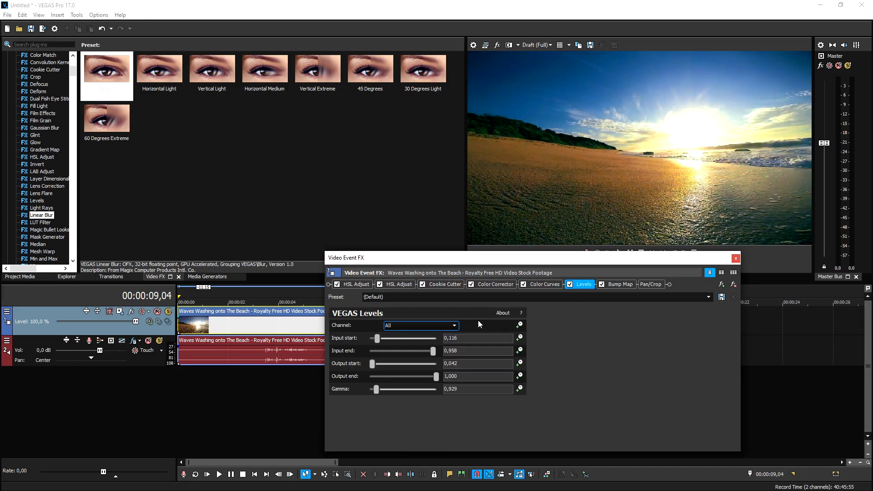
mouse_move(479, 261)
mouse_down()
mouse_move(446, 263)
mouse_move(207, 136)
mouse_move(203, 80)
mouse_move(506, 396)
mouse_move(510, 275)
mouse_move(503, 251)
mouse_move(505, 260)
mouse_move(484, 261)
mouse_up()
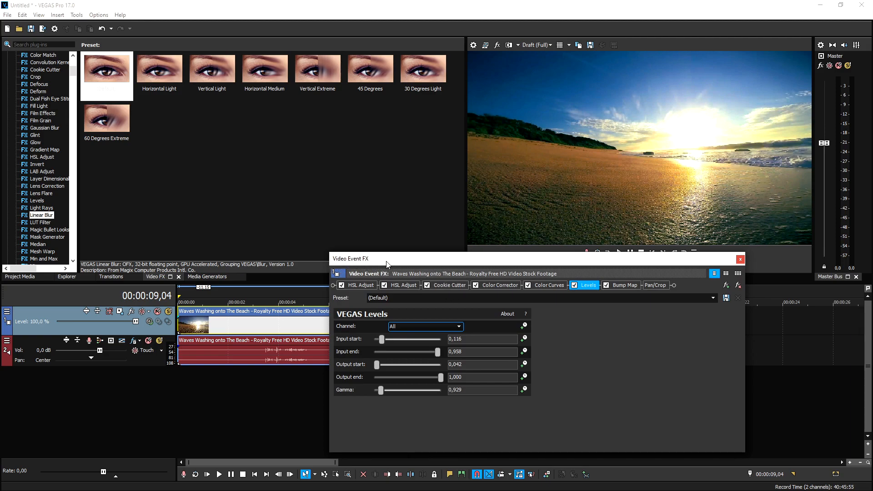
click(625, 286)
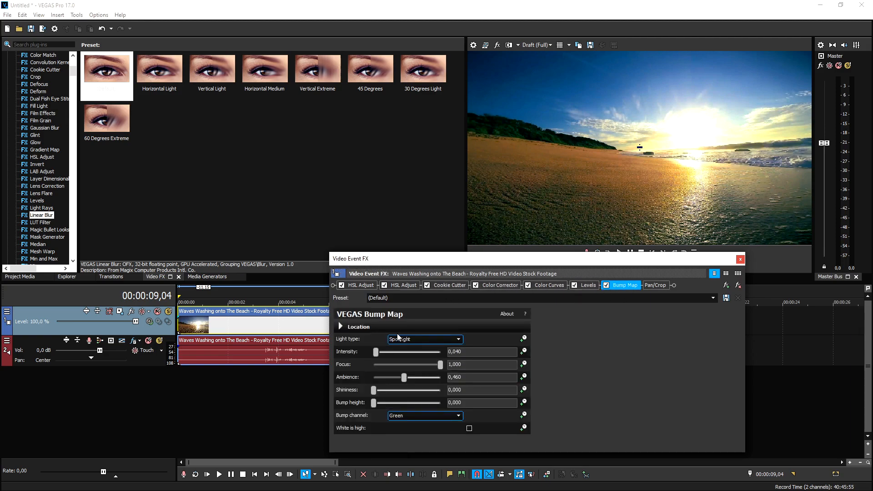
mouse_move(379, 357)
mouse_down()
mouse_move(406, 358)
mouse_move(372, 359)
mouse_move(386, 352)
mouse_up()
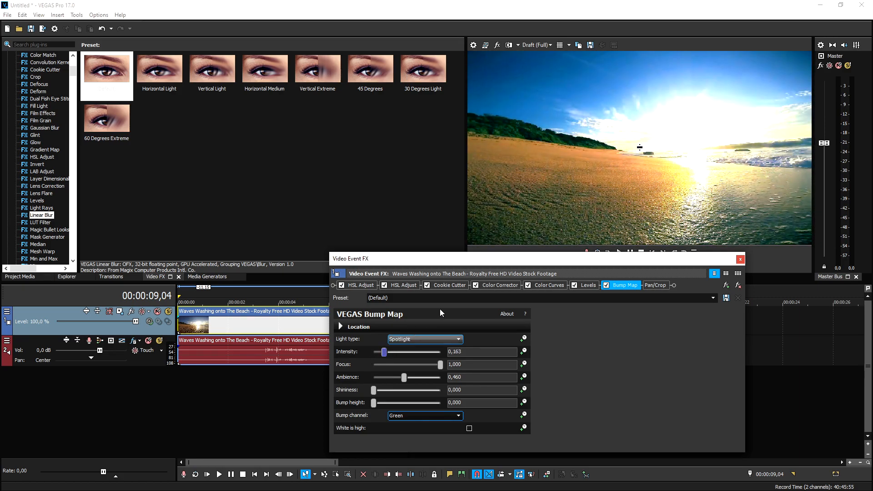
drag(496, 264, 500, 264)
- Examine the settings of both HSL Adjust effects, the Cookie Cutter and the Color Corrector in the clip's chain
click(366, 288)
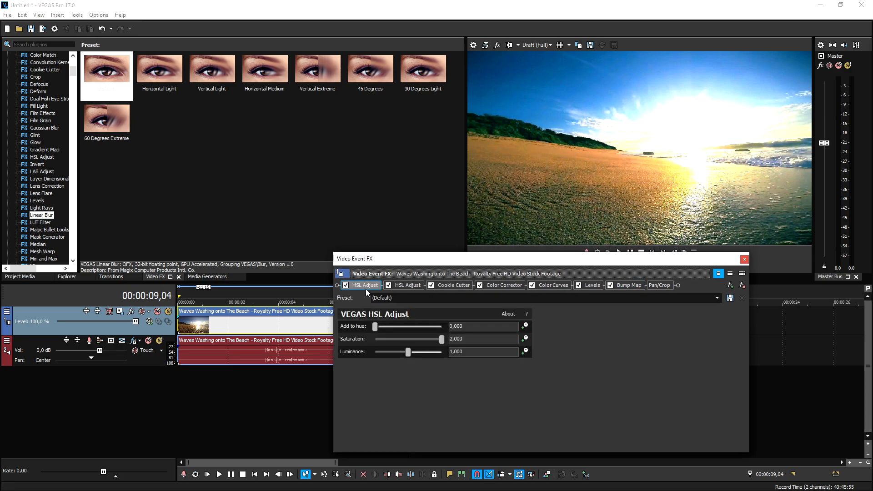
click(412, 286)
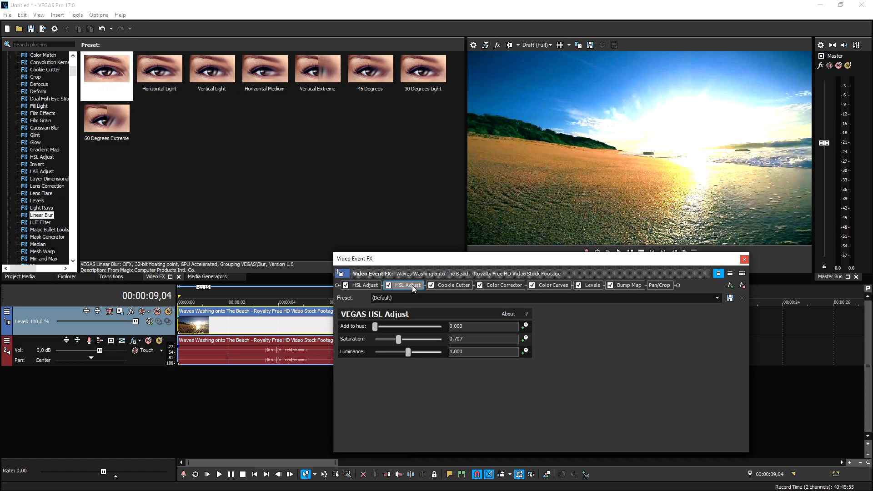
click(457, 290)
click(503, 287)
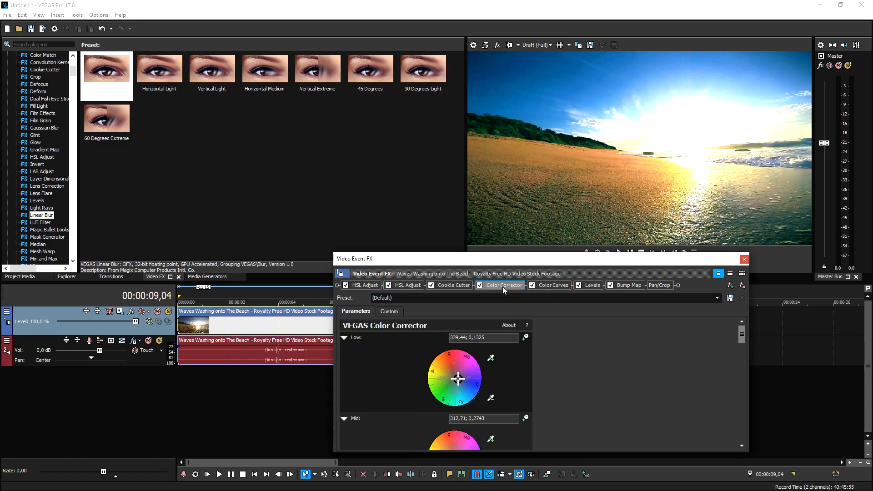